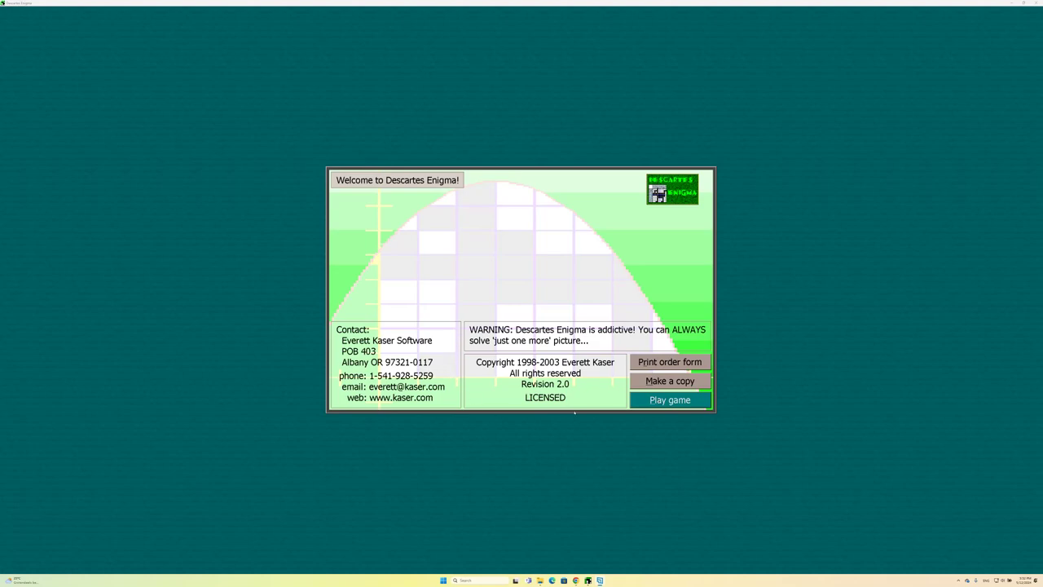
Choose Play game on the welcome dialog to open the empty EKS 1 puzzle grid.
key("Return")
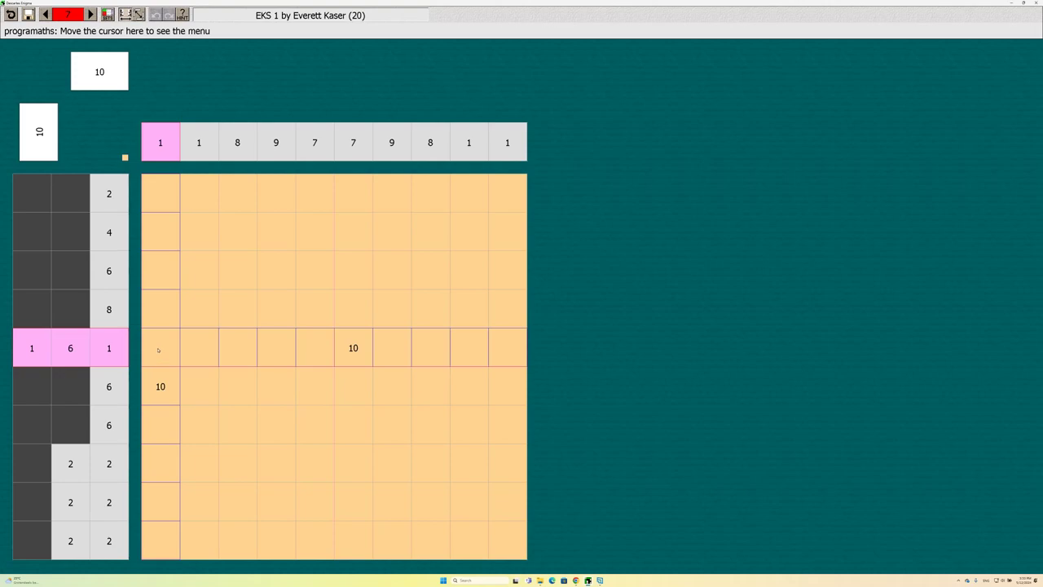
Fill row 5, leaving columns 2 and 9 marked empty.
left_click(160, 349)
right_click(202, 352)
left_click_drag(249, 353, 430, 349)
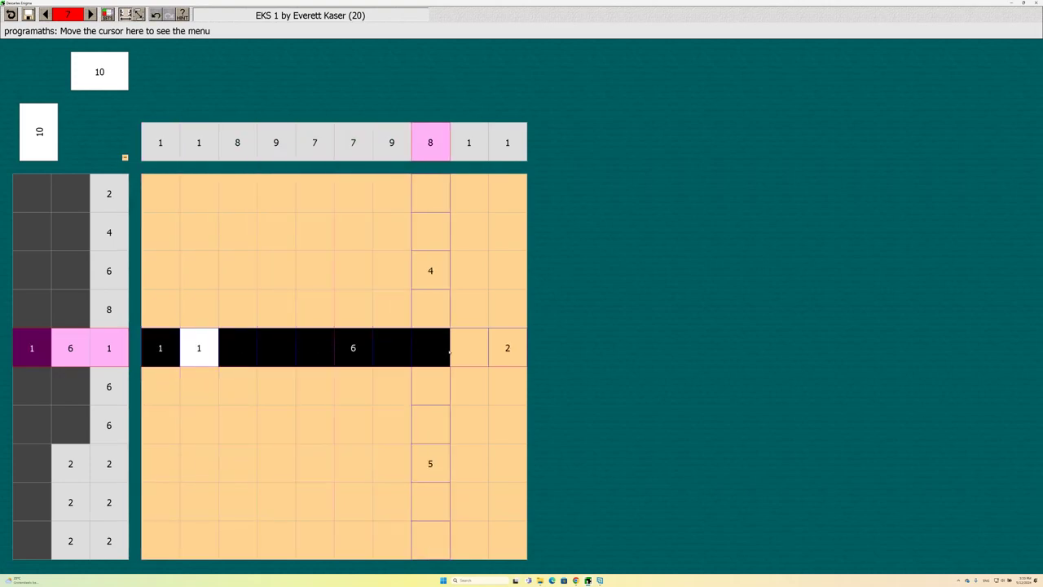
right_click(468, 348)
left_click(505, 349)
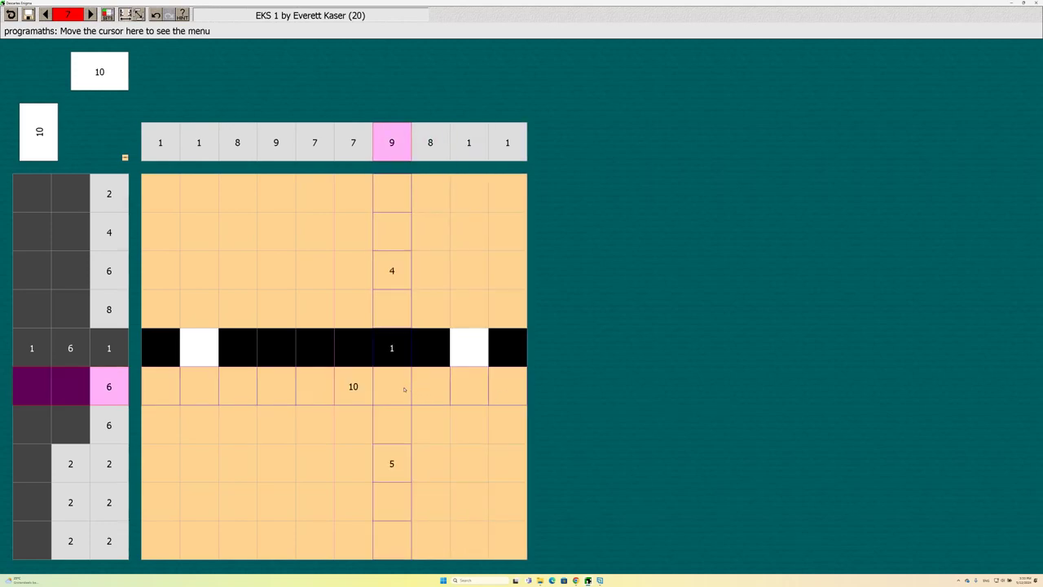
Fill columns 4–6 in rows 6 and 7.
left_click(354, 386)
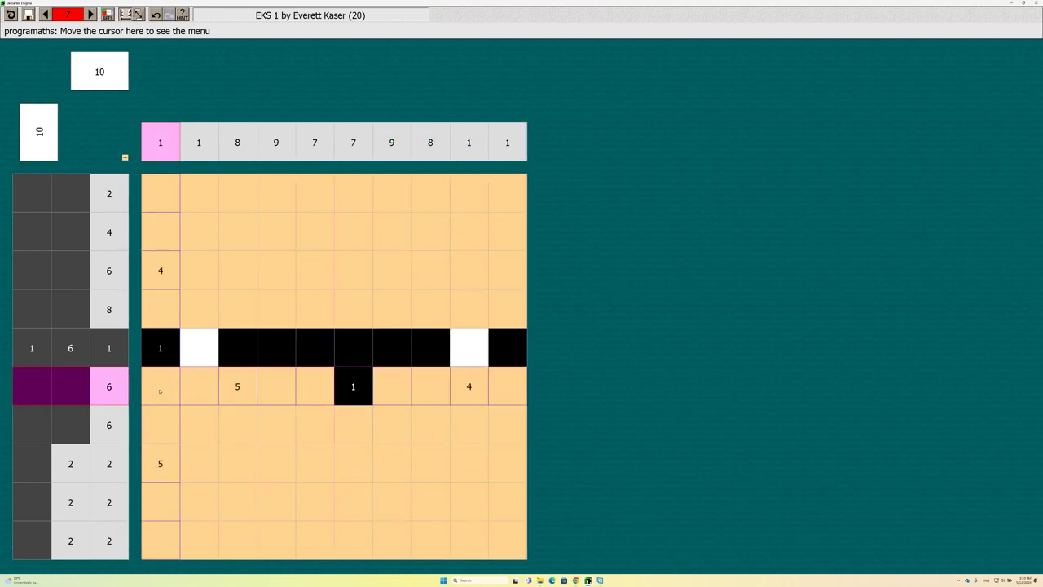
left_click(276, 386)
left_click(314, 386)
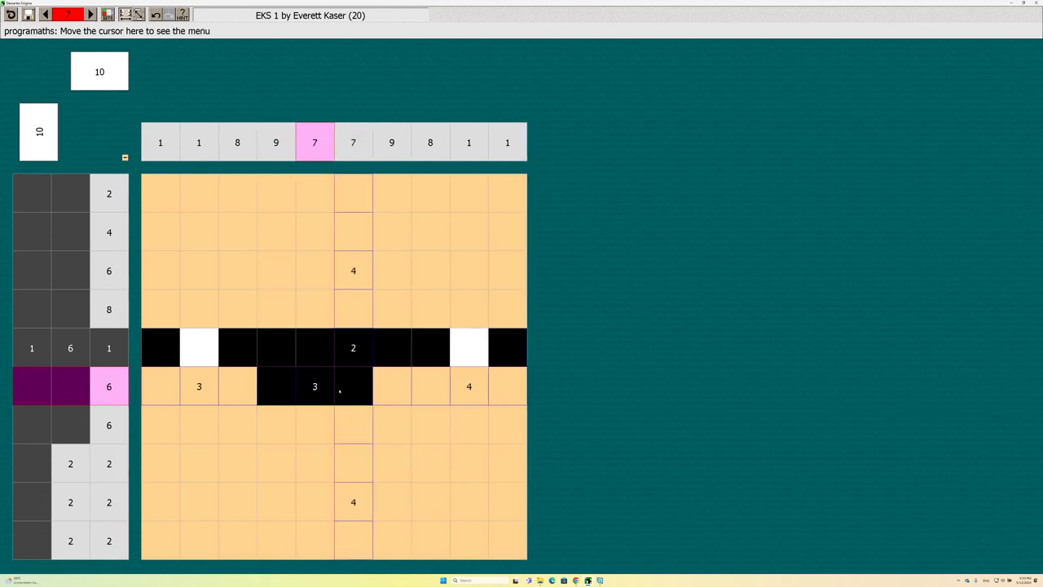
left_click_drag(275, 425, 353, 424)
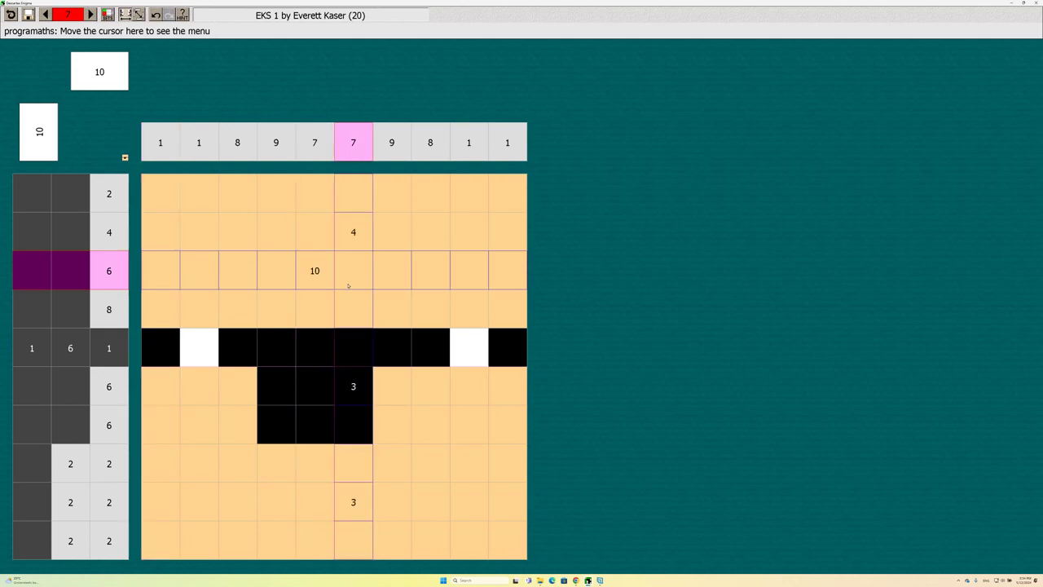
Fill row 3 columns 4–6, row 4 columns 3–7, and the runs in columns 7 and 8.
left_click_drag(275, 273, 352, 273)
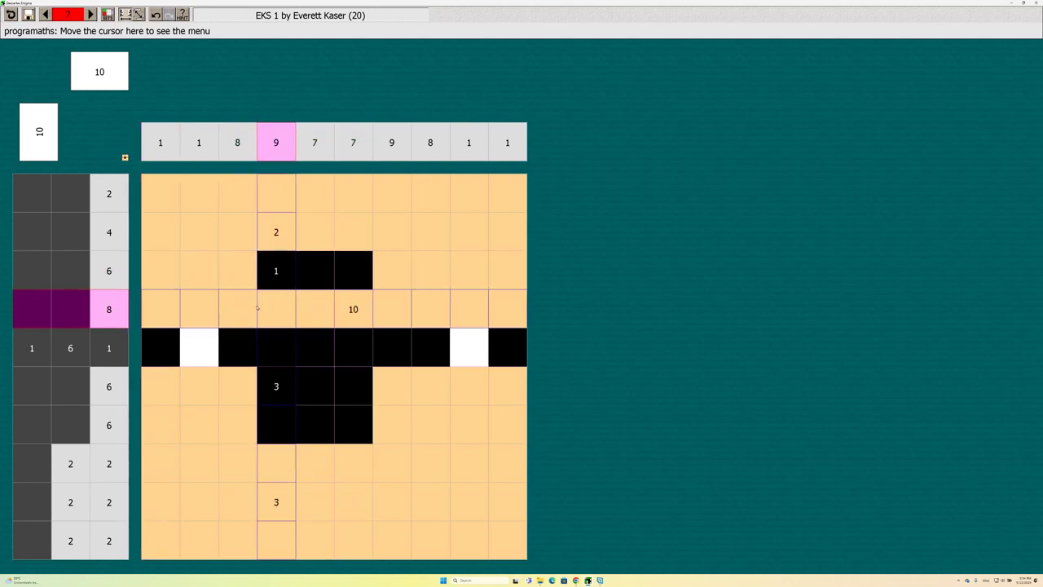
left_click_drag(241, 308, 386, 314)
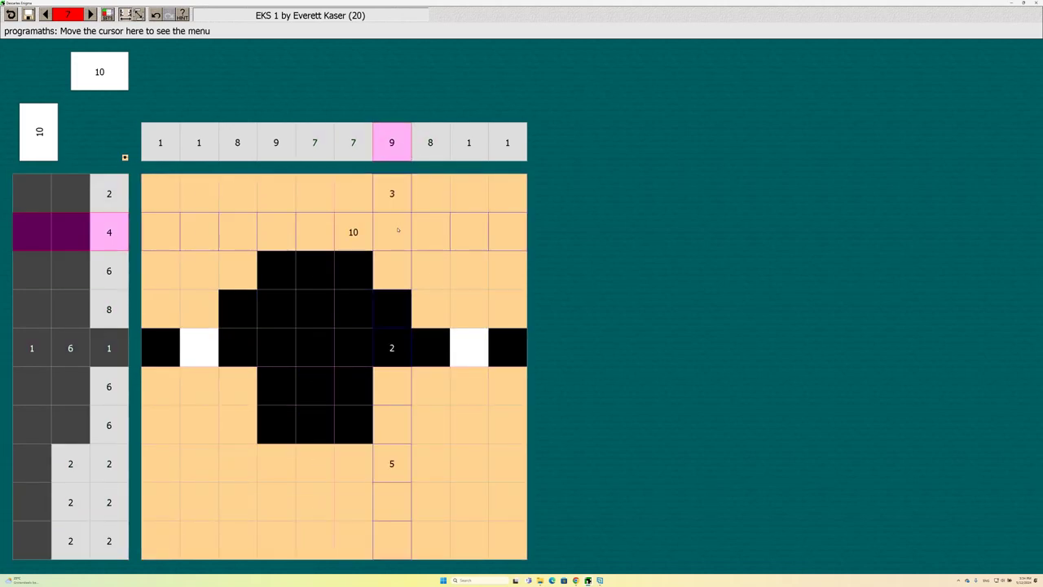
left_click_drag(395, 230, 391, 307)
left_click_drag(393, 500, 393, 387)
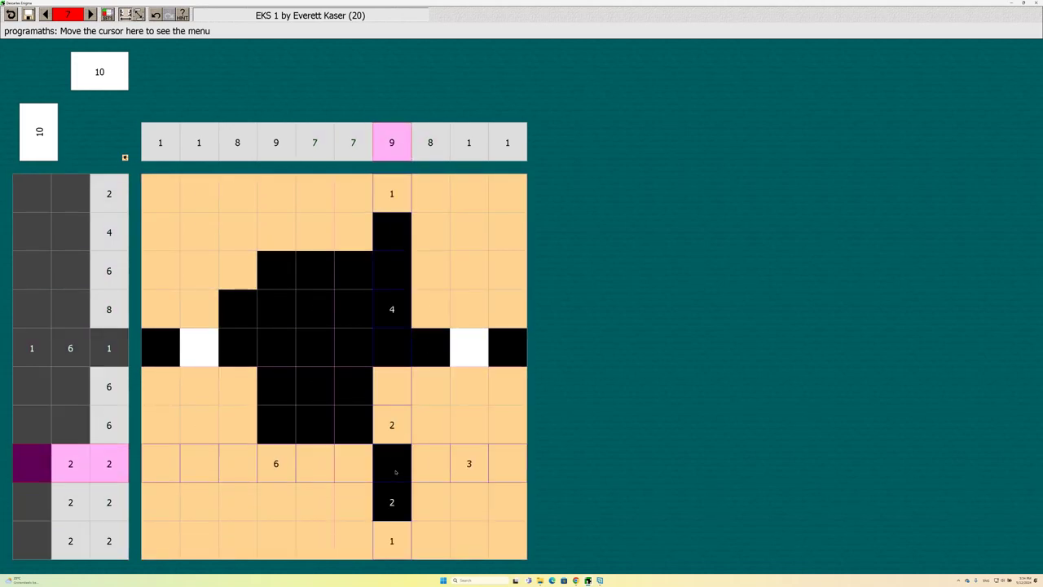
left_click_drag(430, 270, 430, 307)
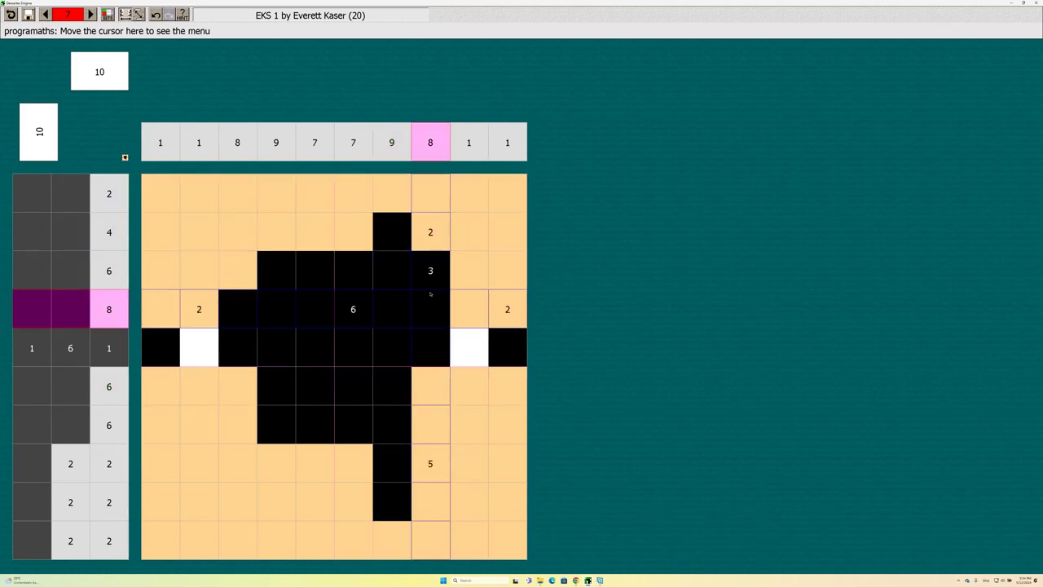
left_click_drag(424, 463, 429, 386)
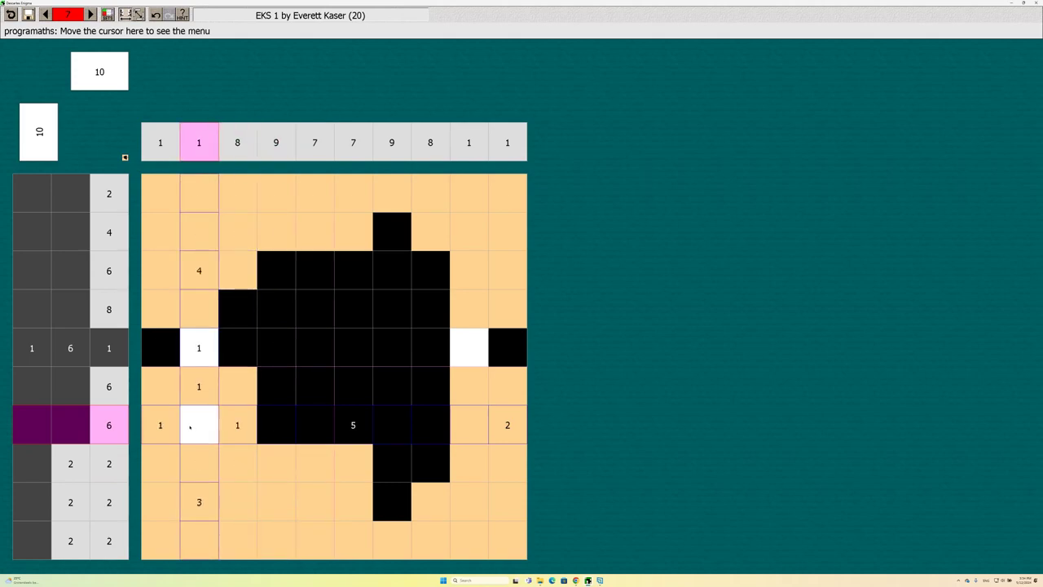
Mark row 7 column 1 and row 2 columns 1–2 empty, then fill cells R2C6, R3C3 and R6C3.
left_click(160, 425)
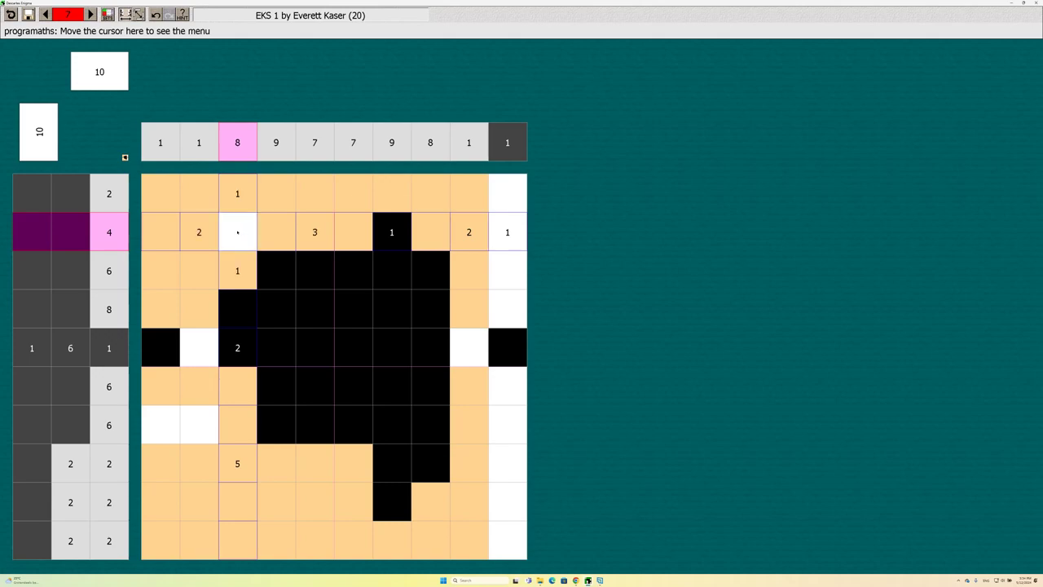
left_click_drag(237, 232, 163, 232)
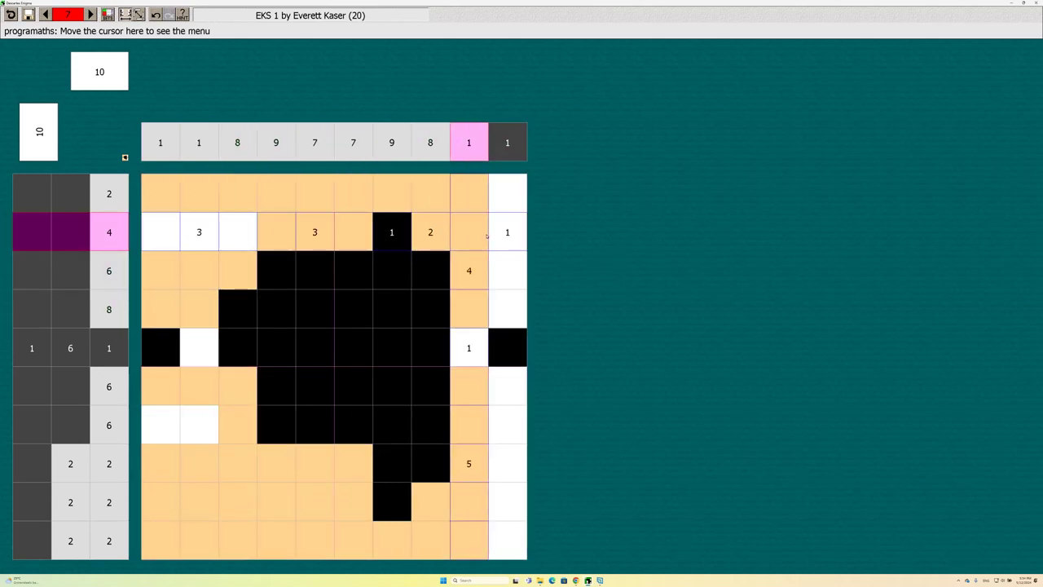
left_click(348, 232)
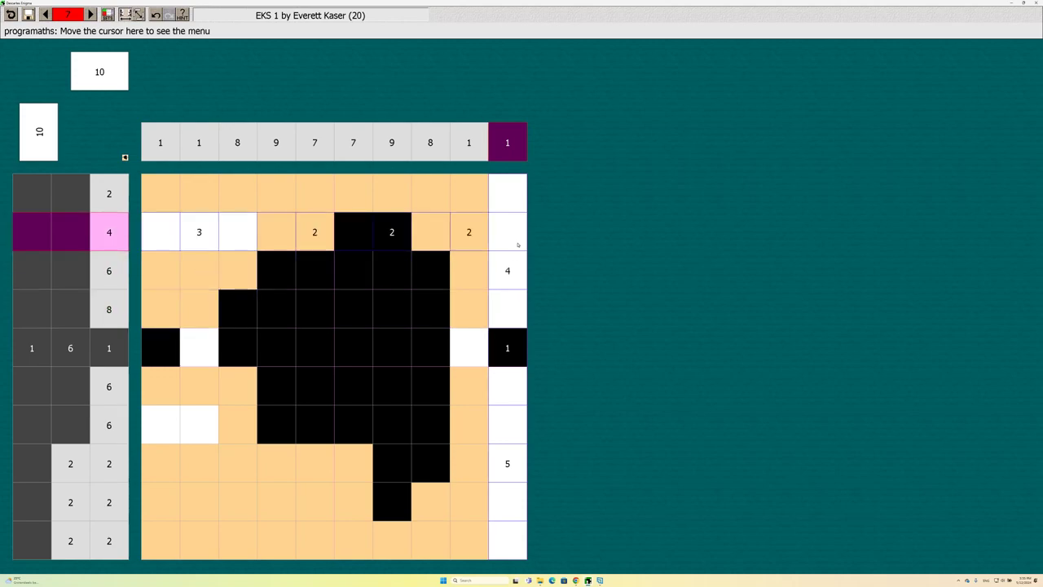
left_click(237, 270)
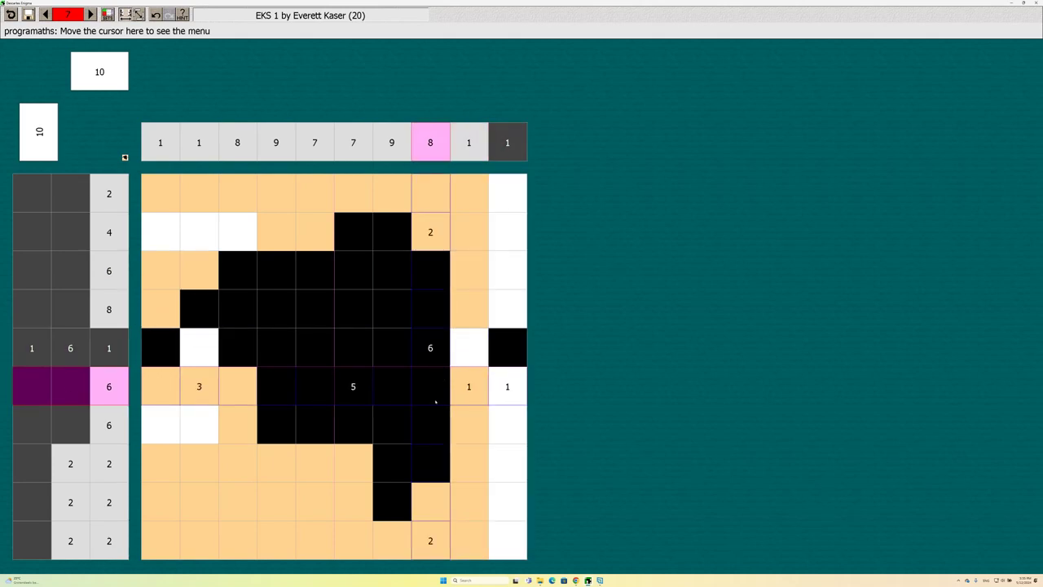
left_click(239, 393)
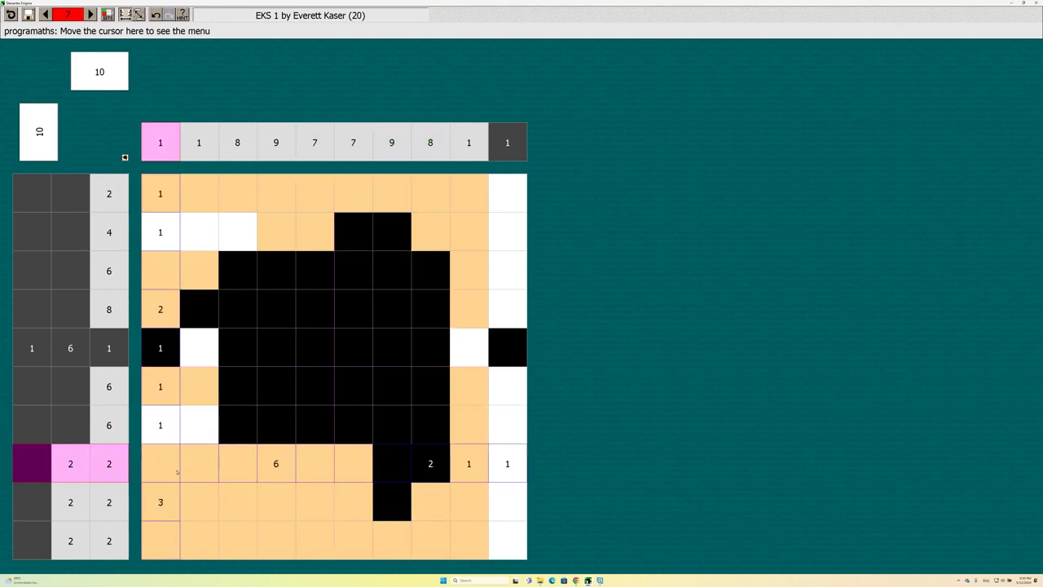
Mark row 8 columns 6 and 9, and column 1 except row 5, empty.
right_click(469, 463)
right_click(362, 466)
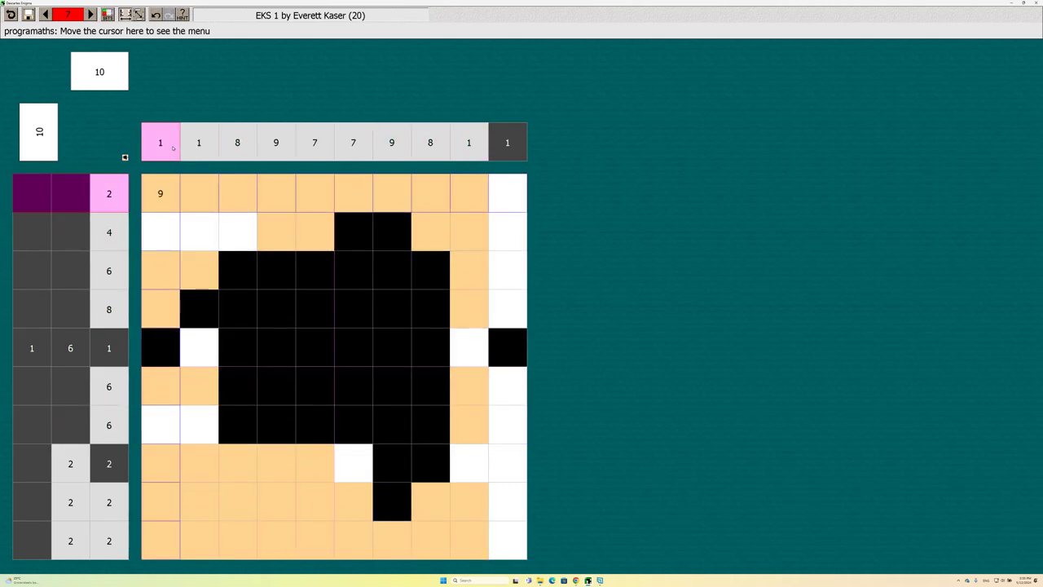
mouse_move(168, 189)
left_mouse_down()
mouse_move(161, 382)
mouse_move(205, 470)
left_mouse_up()
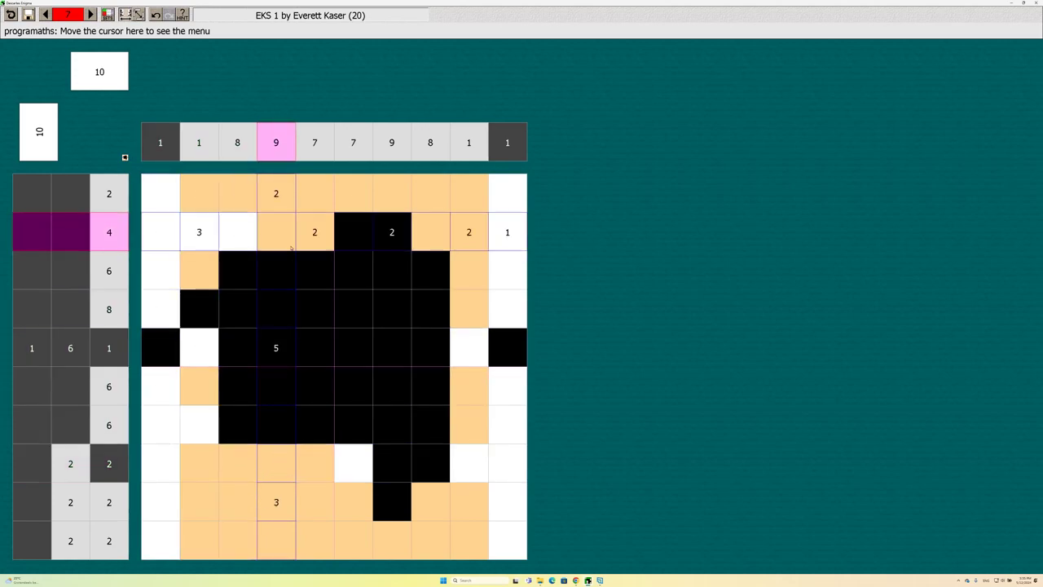
Fill row 2 column 4 and the legs in columns 3–4, rows 8–10.
left_click(272, 233)
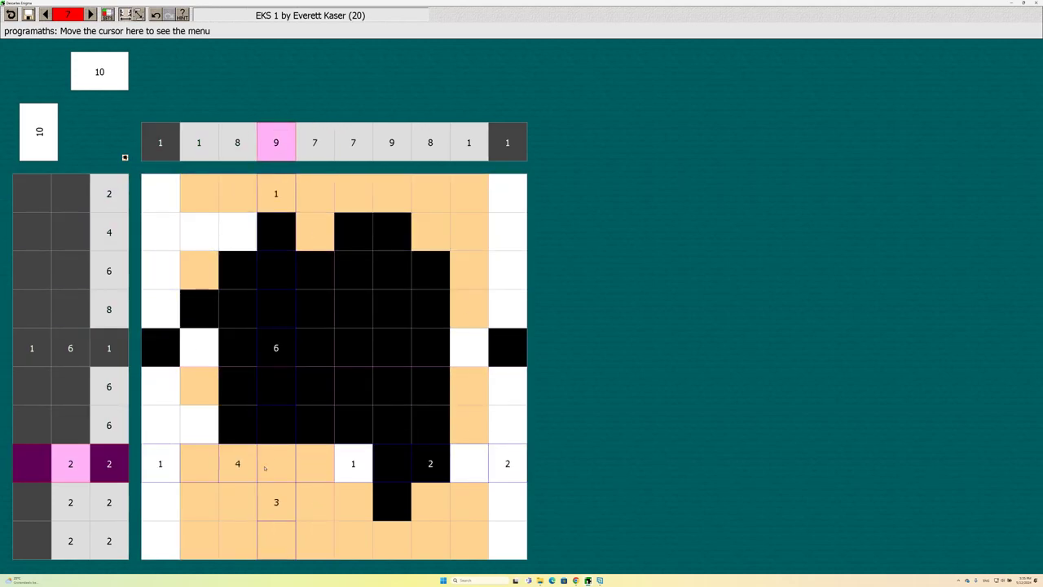
left_click_drag(275, 463, 275, 502)
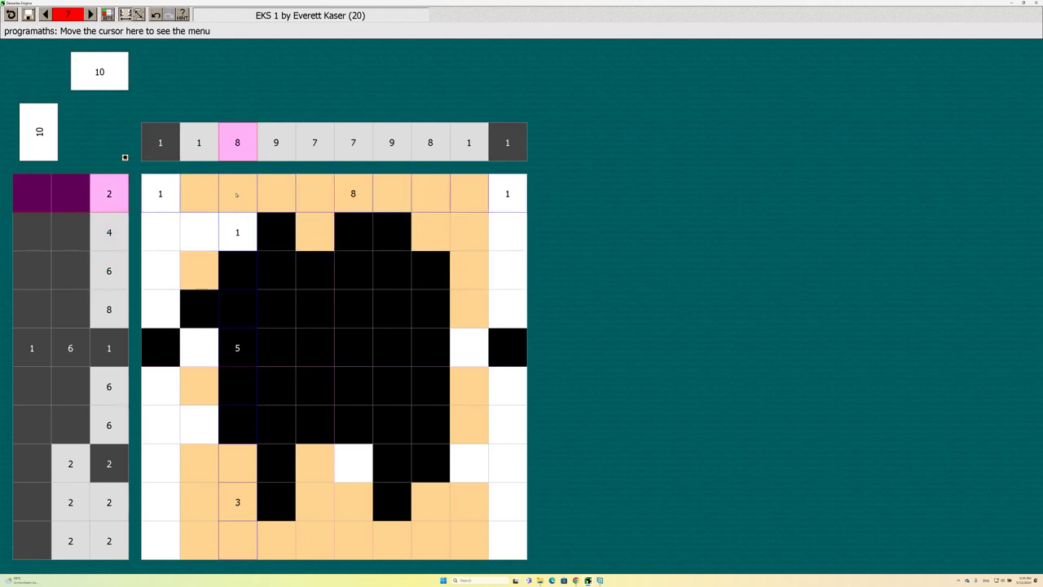
left_click(236, 193)
left_click_drag(237, 463, 237, 541)
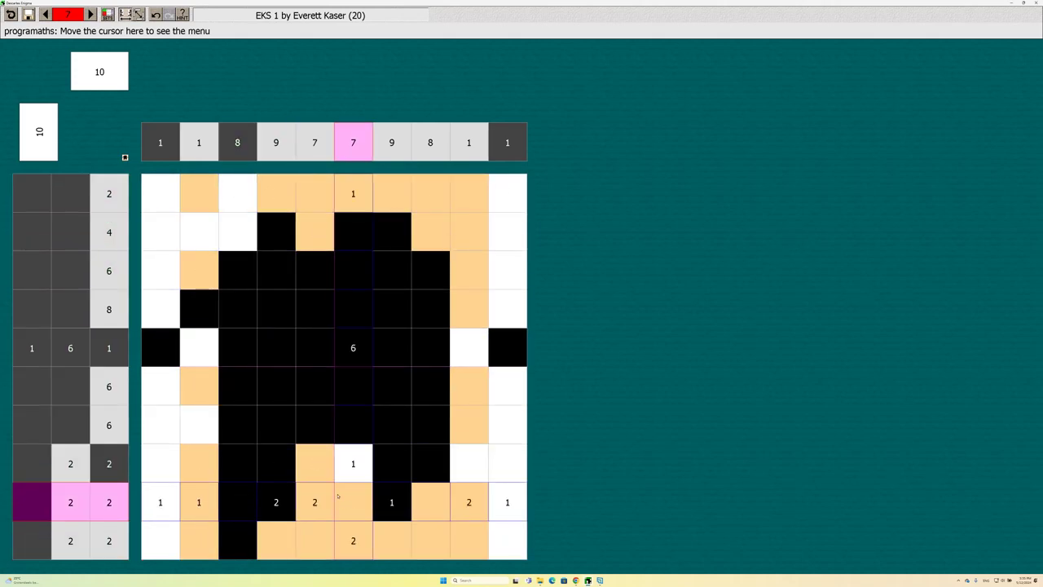
left_click(275, 501)
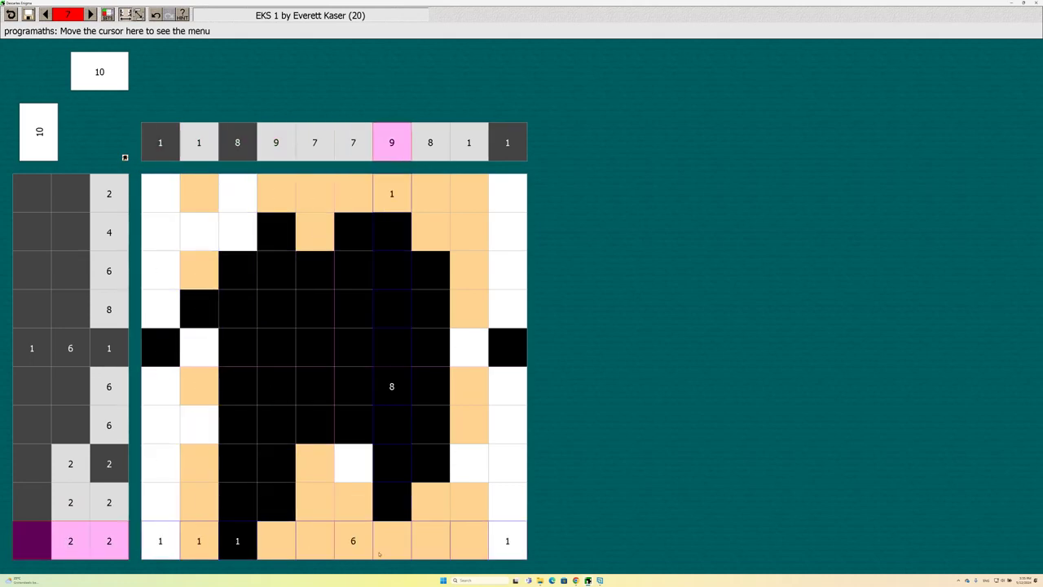
Mark row 8 columns 2 and 5 and row 6 columns 2 and 9 empty.
left_click(198, 462)
left_click(315, 463)
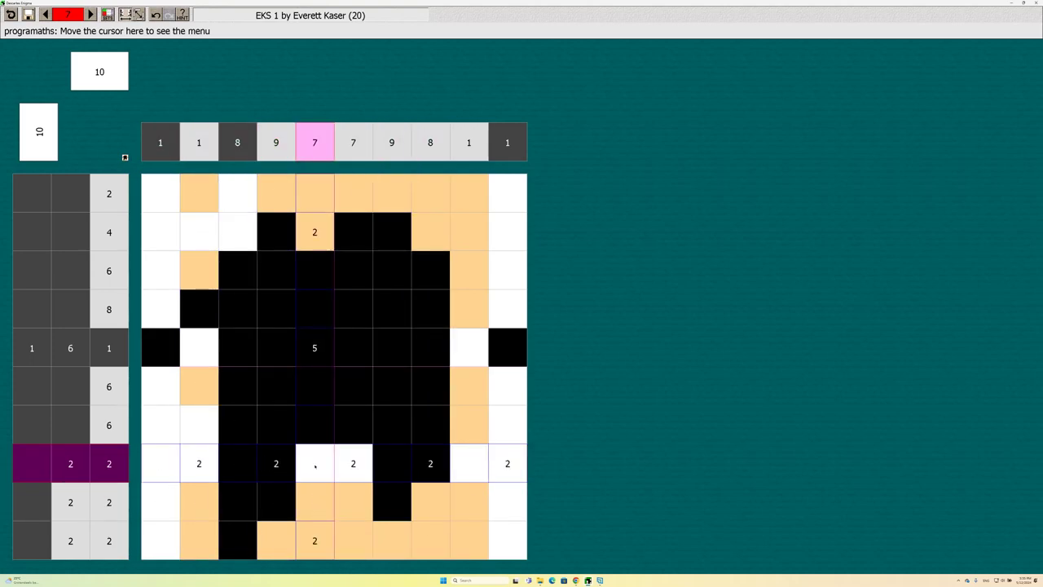
left_click(199, 386)
left_click(479, 393)
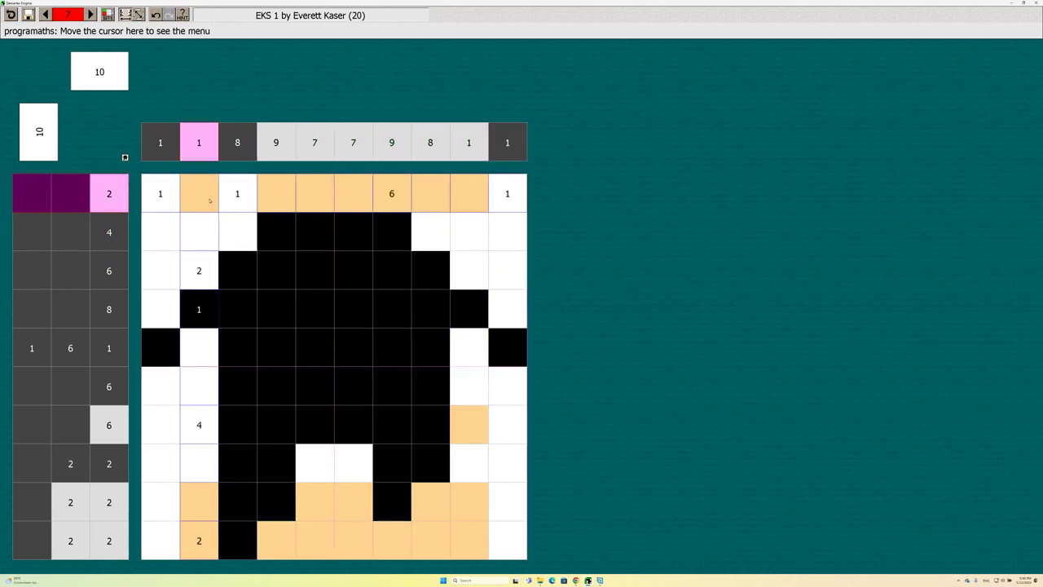
Mark column 2's leftovers and row 9 columns 5–6 empty; fill column 8 rows 9–10.
left_click(196, 196)
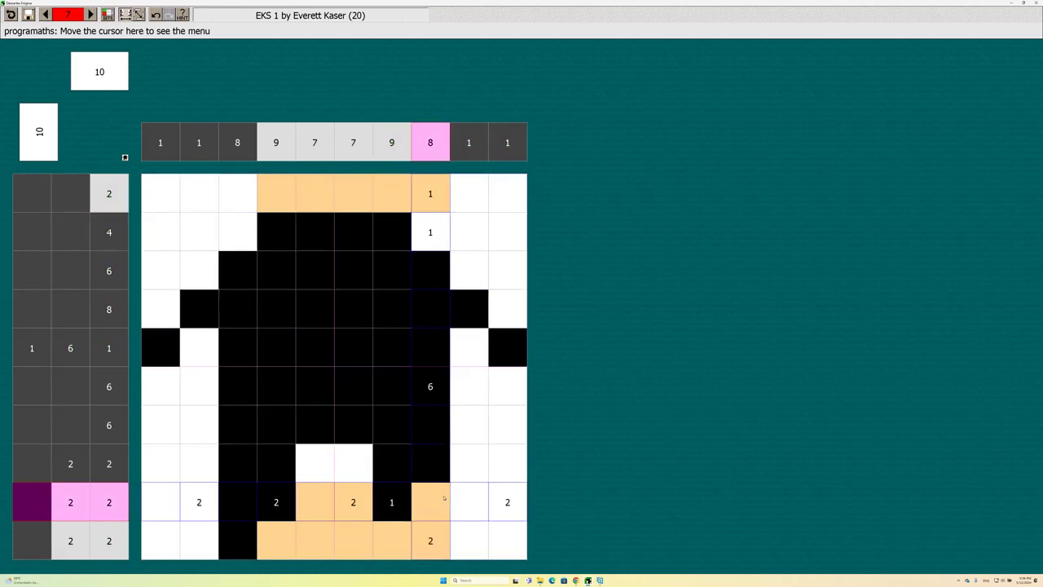
left_click_drag(436, 498, 431, 539)
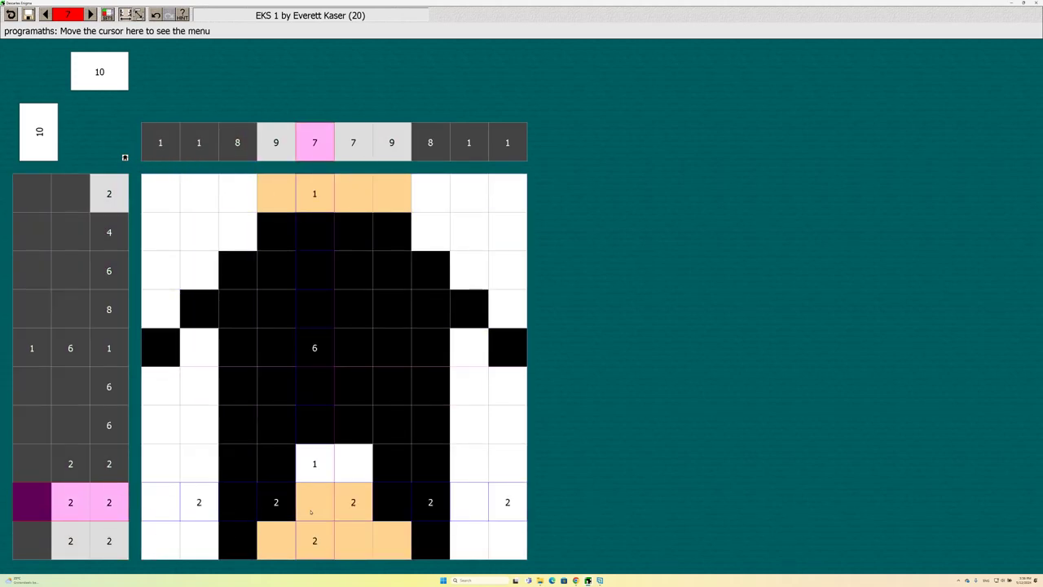
left_click_drag(315, 502, 353, 502)
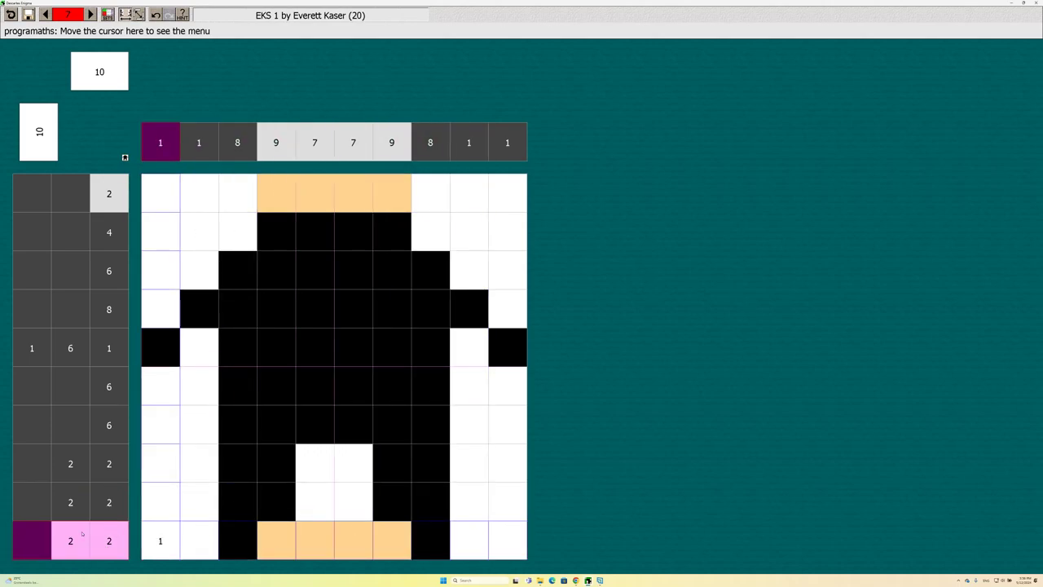
Fill row 10 column 4 and the roof top in row 1 to complete the house.
left_click(279, 537)
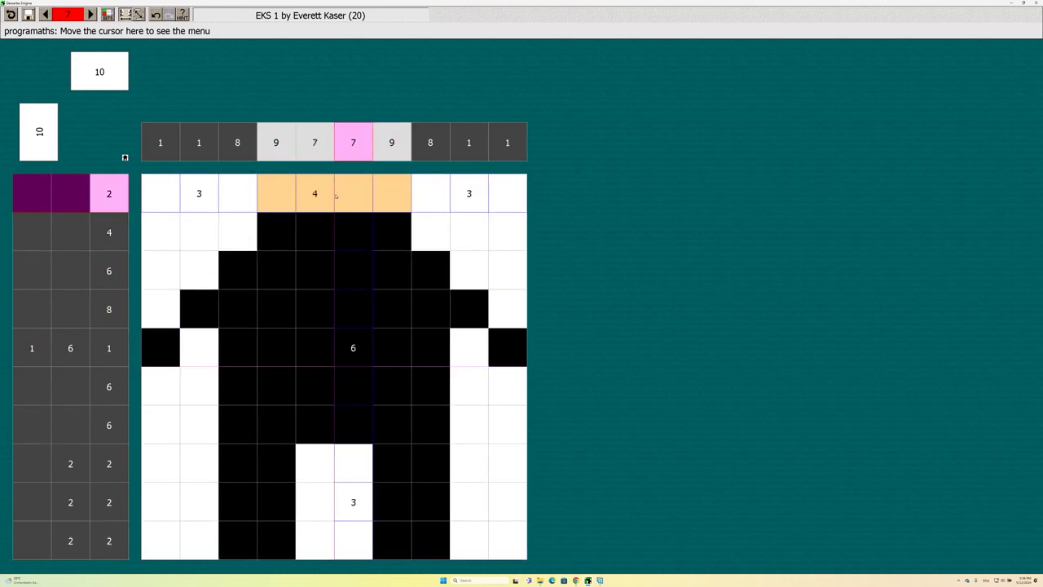
left_click(335, 196)
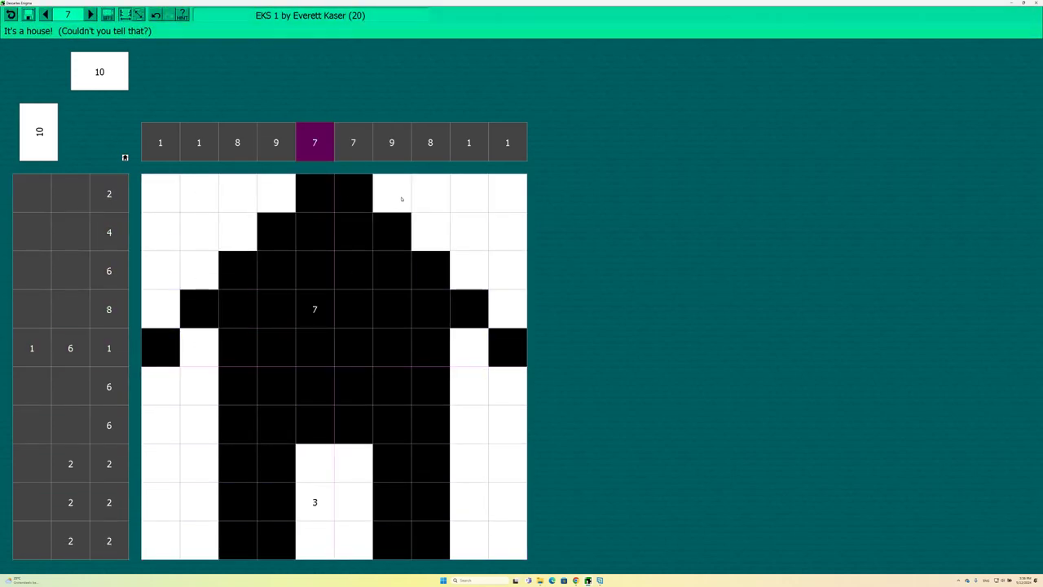